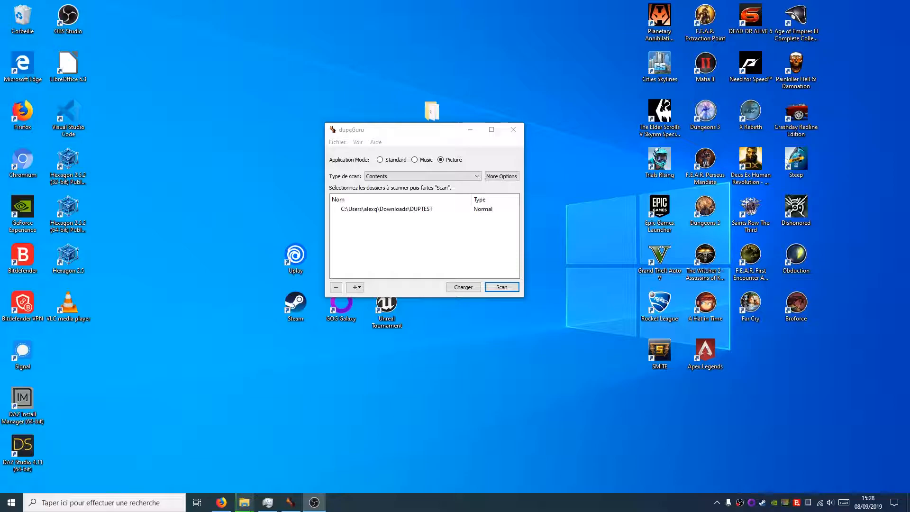
Switch to Firefox to view the dupeGuru website's download page, and return to the dupeGuru window.
{"action": "left_click", "coordinate": [384, 138]}
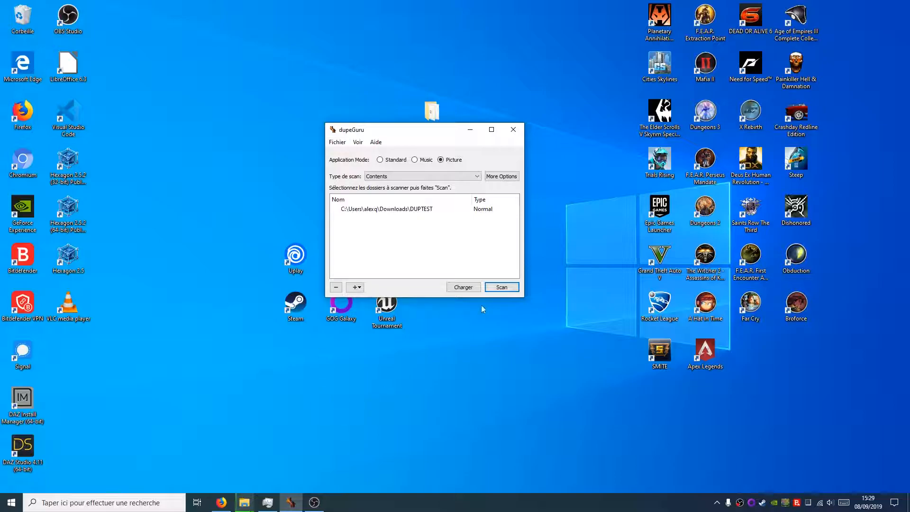
{"action": "left_click", "coordinate": [221, 502]}
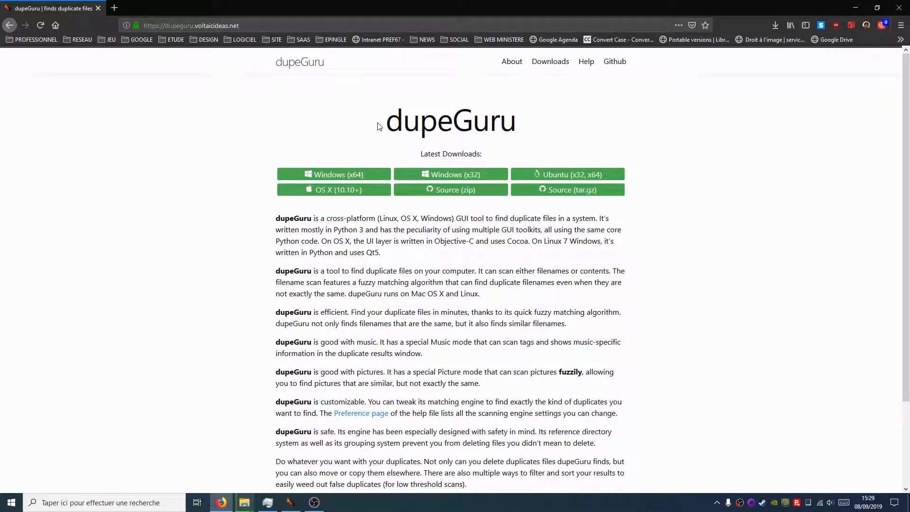
{"action": "left_click_drag", "start_coordinate": [379, 124], "coordinate": [499, 124]}
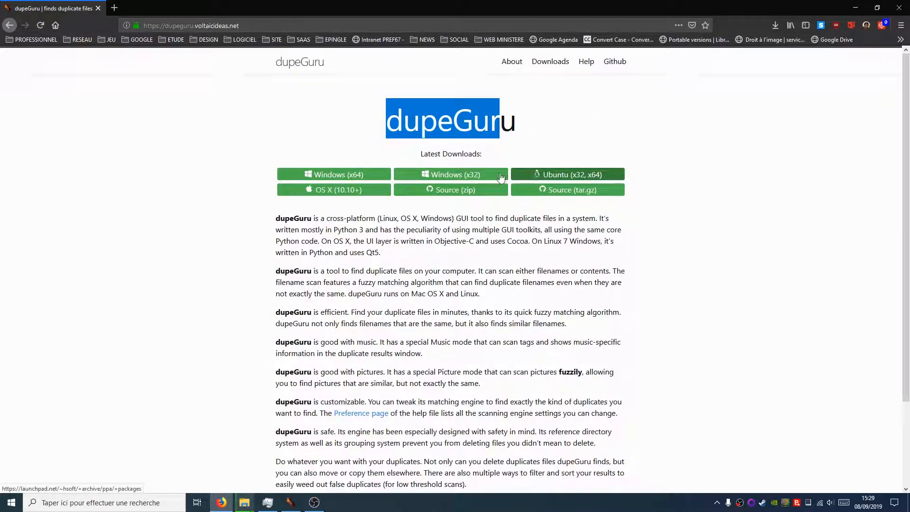
{"action": "left_click", "coordinate": [863, 6]}
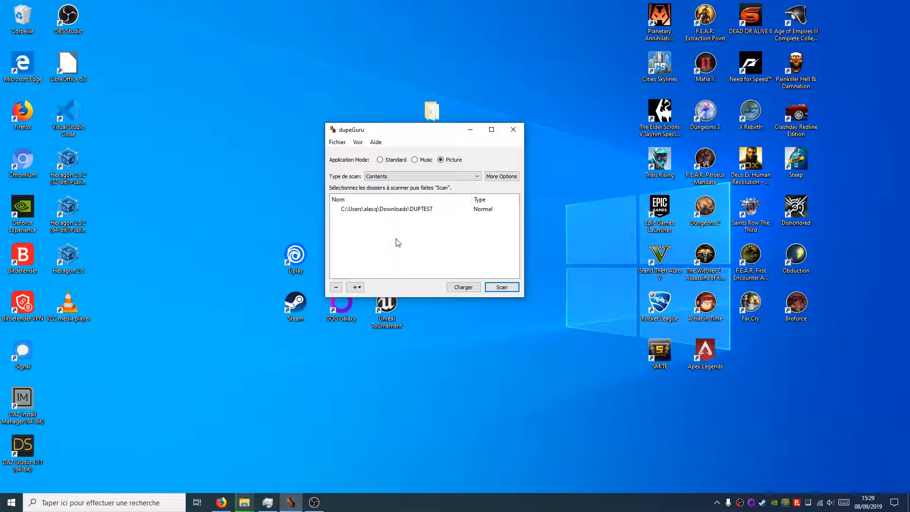
Remove the DUPTEST folder from the scan list and clear the list of recent folders.
{"action": "left_click", "coordinate": [362, 211]}
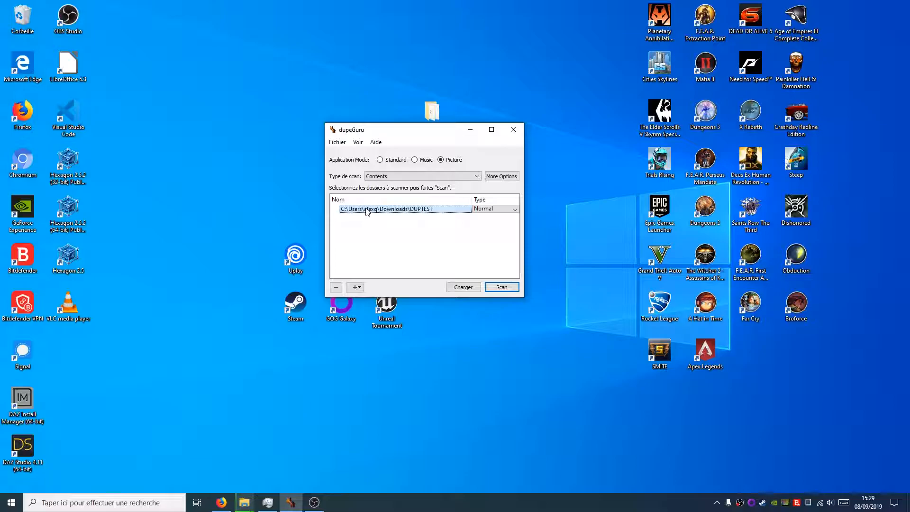
{"action": "key", "text": "Delete"}
{"action": "left_click", "coordinate": [355, 286]}
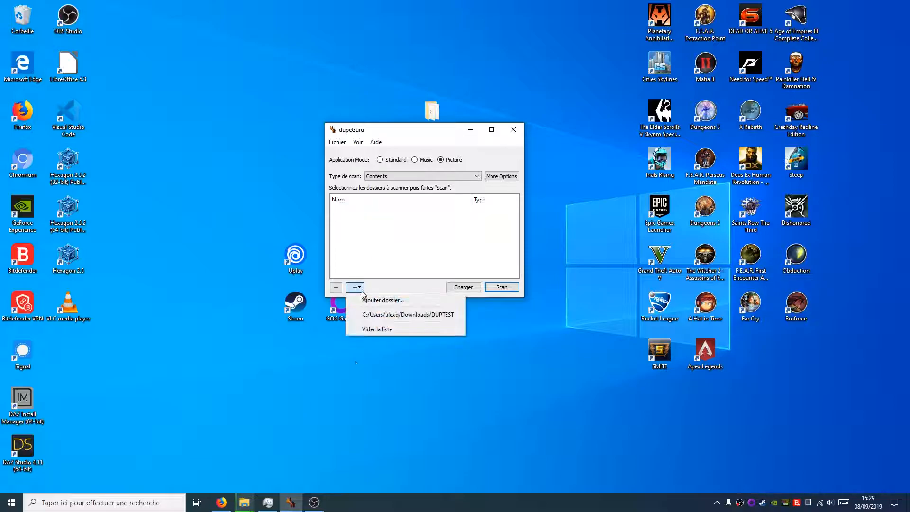
{"action": "left_click", "coordinate": [360, 330]}
Set the application mode to Picture and add the DUPTEST folder from Téléchargements to the scan list.
{"action": "left_click", "coordinate": [380, 161]}
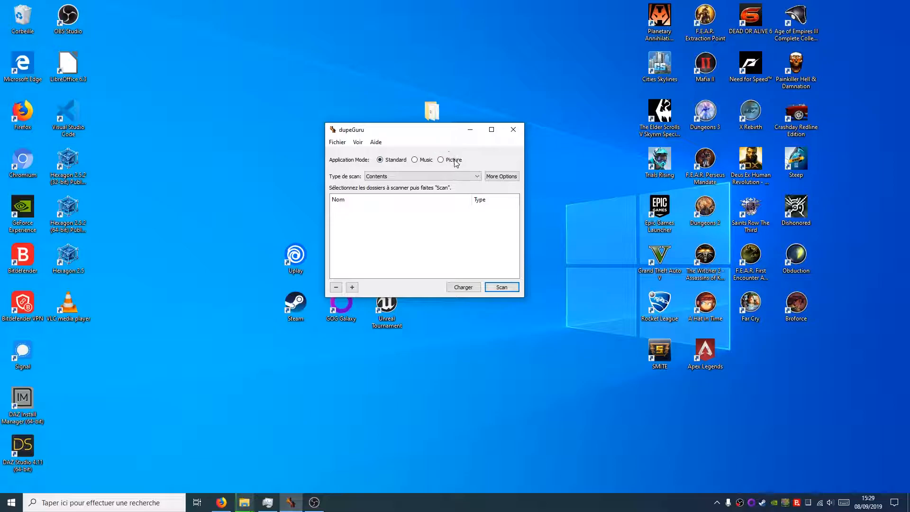
{"action": "left_click", "coordinate": [425, 160]}
{"action": "left_click", "coordinate": [449, 161]}
{"action": "left_click", "coordinate": [352, 287]}
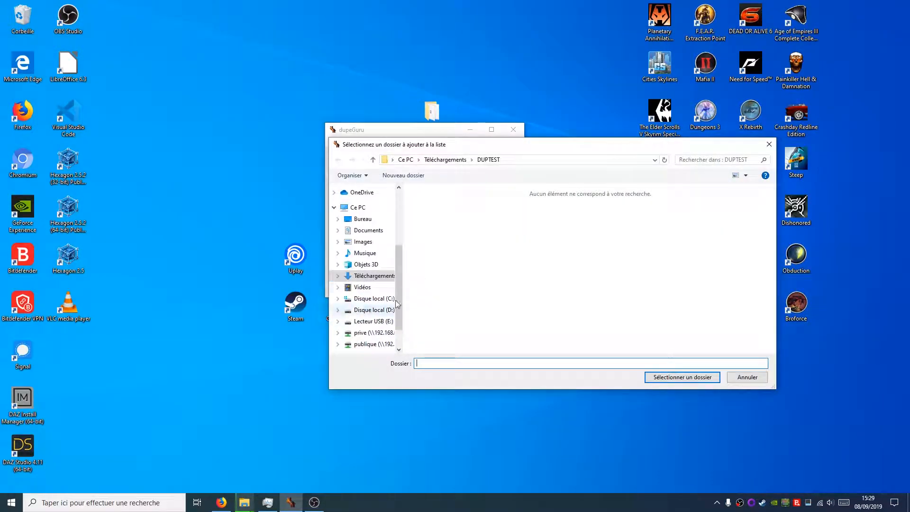
{"action": "left_click", "coordinate": [377, 276]}
{"action": "double_click", "coordinate": [432, 229]}
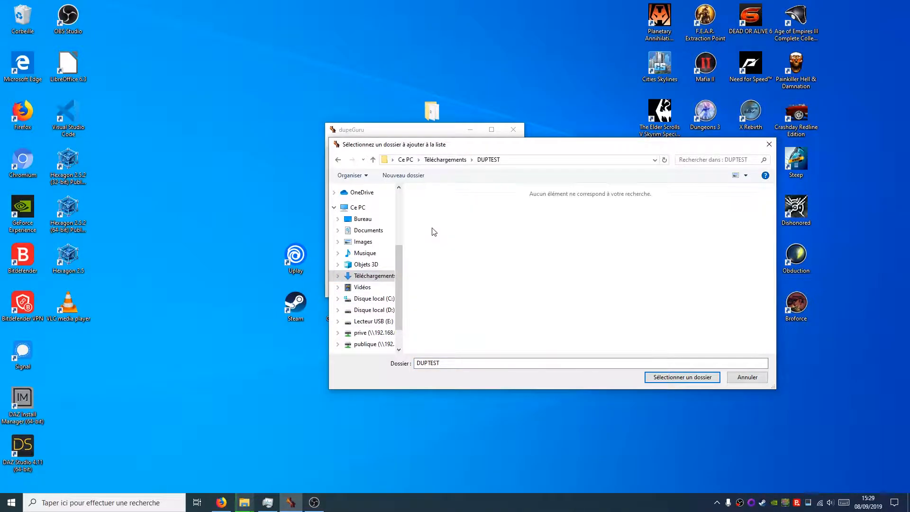
{"action": "left_click", "coordinate": [678, 380]}
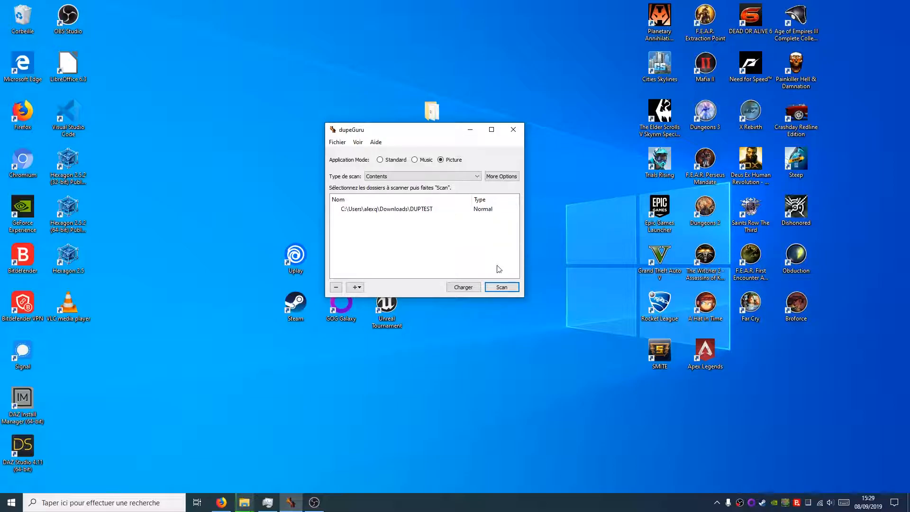
Run a new duplicate scan of the listed folder, discarding the unsaved earlier results.
{"action": "left_click", "coordinate": [504, 288]}
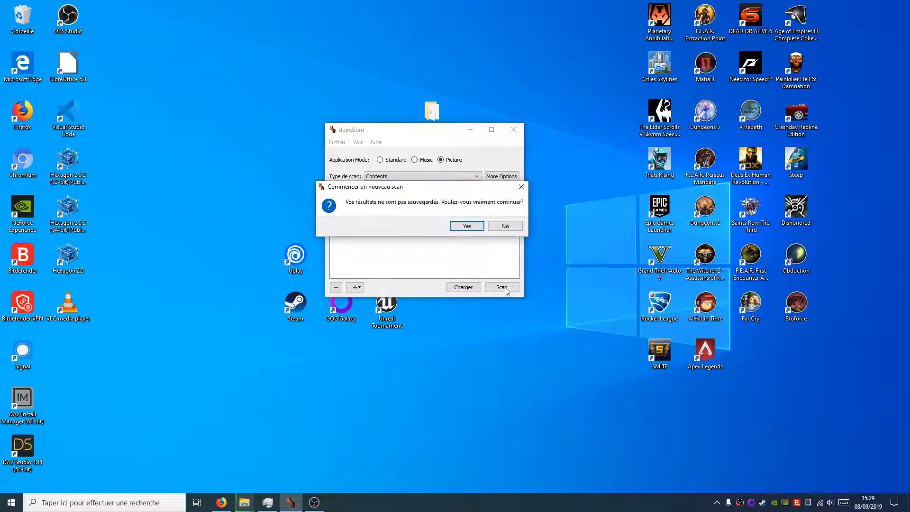
{"action": "left_click", "coordinate": [458, 226]}
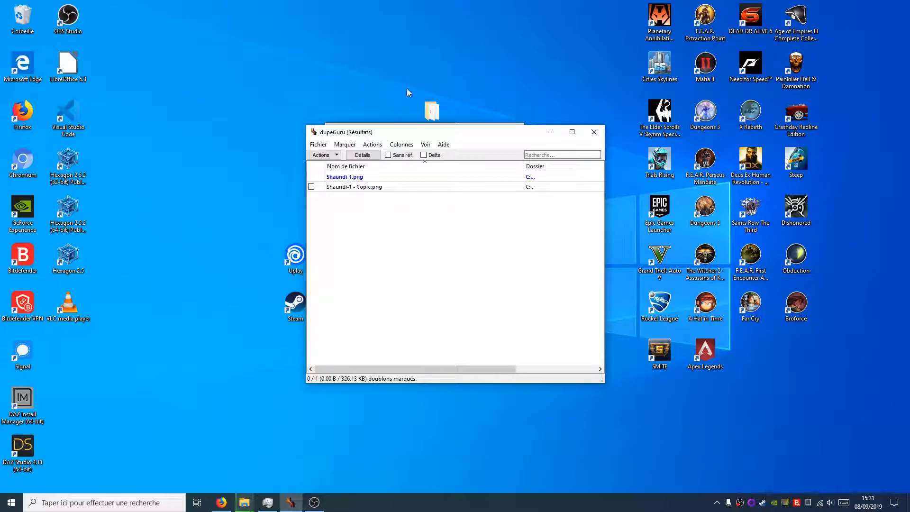
{"action": "left_click_drag", "start_coordinate": [386, 134], "coordinate": [365, 122]}
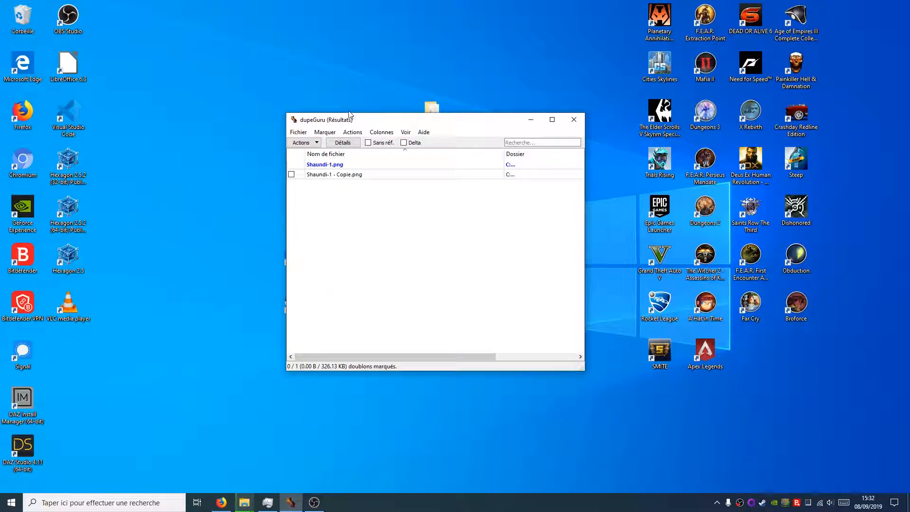
{"action": "left_click", "coordinate": [297, 133]}
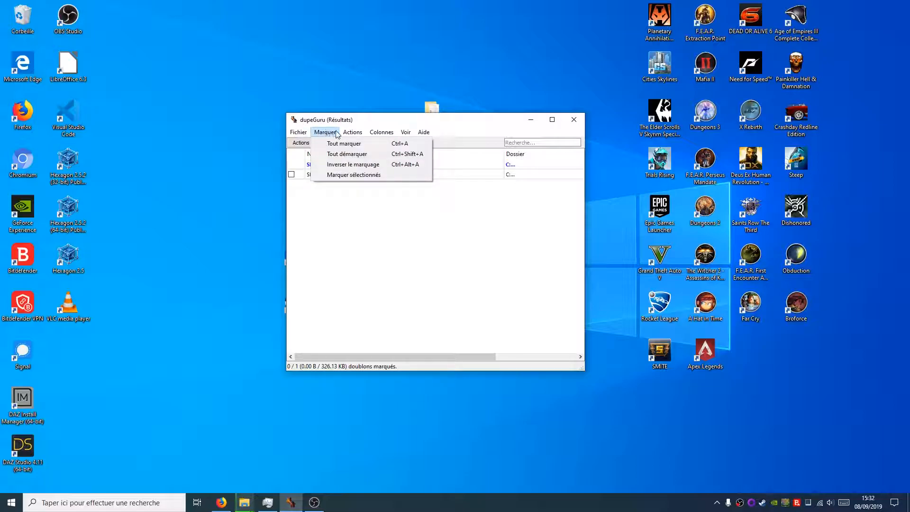
{"action": "mouse_move", "coordinate": [423, 133]}
{"action": "left_click", "coordinate": [449, 126]}
{"action": "left_click", "coordinate": [304, 142]}
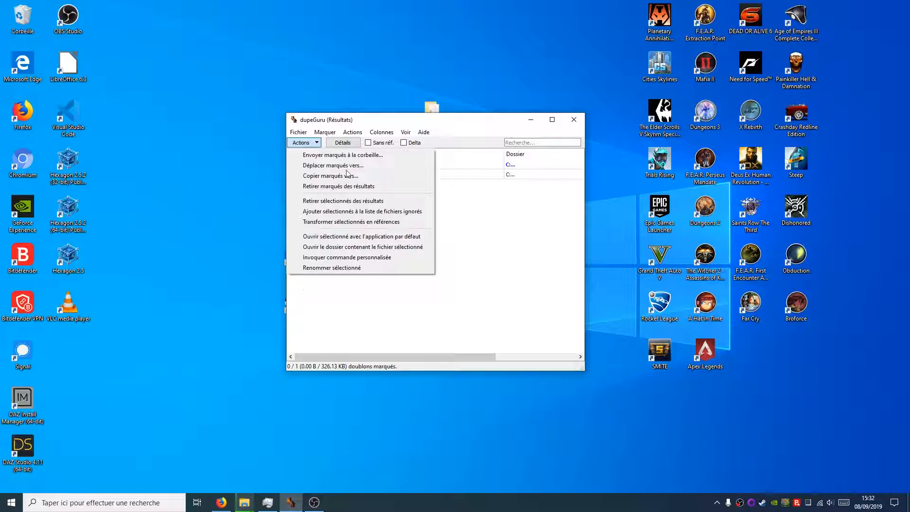
{"action": "left_click", "coordinate": [493, 121]}
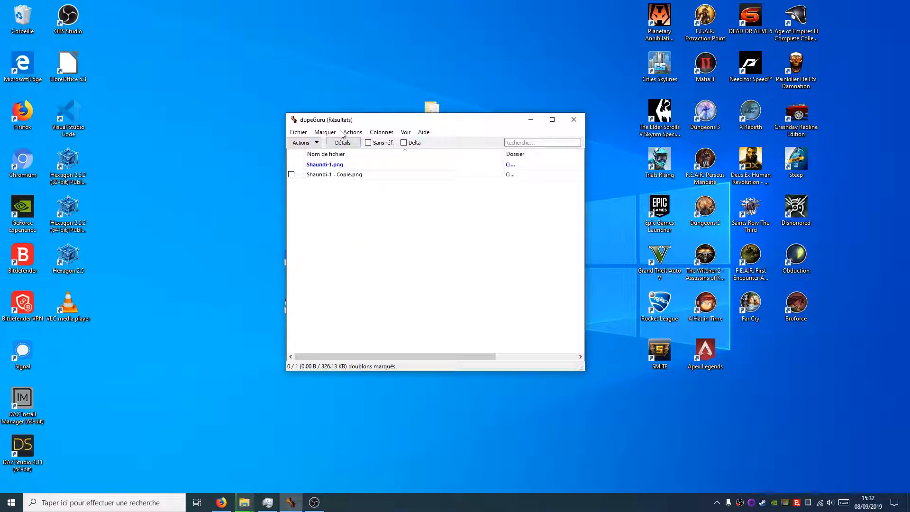
Mark all duplicates in the results and clear all the marks again.
{"action": "left_click", "coordinate": [356, 132]}
{"action": "mouse_move", "coordinate": [325, 132]}
{"action": "left_click", "coordinate": [342, 144]}
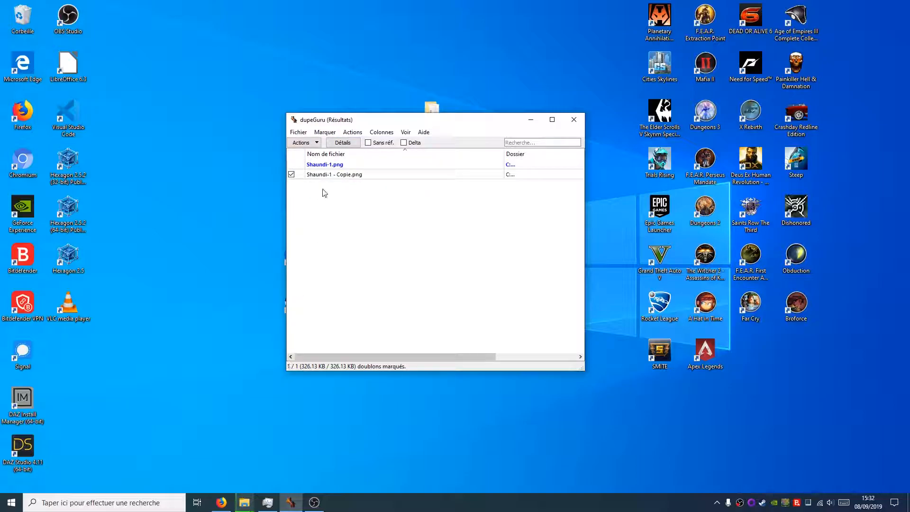
{"action": "left_click", "coordinate": [352, 132]}
{"action": "mouse_move", "coordinate": [325, 132]}
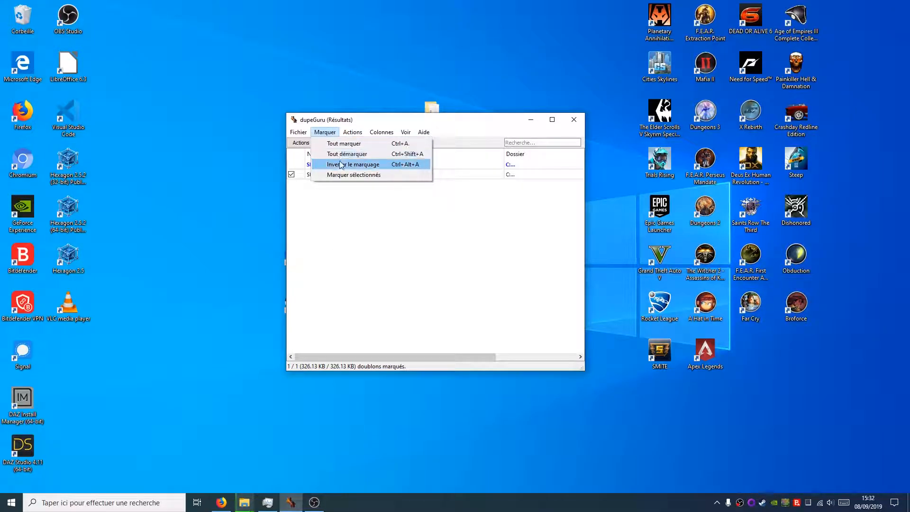
{"action": "left_click", "coordinate": [337, 154]}
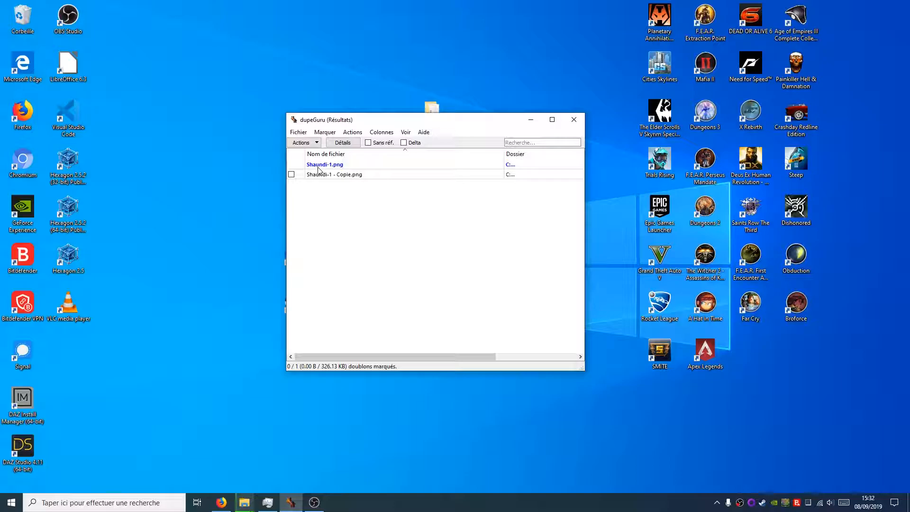
Compare the previews and attributes of Shaundi-1.png and Shaundi-1 - Copie.png in the details view, and close it.
{"action": "left_click", "coordinate": [344, 143]}
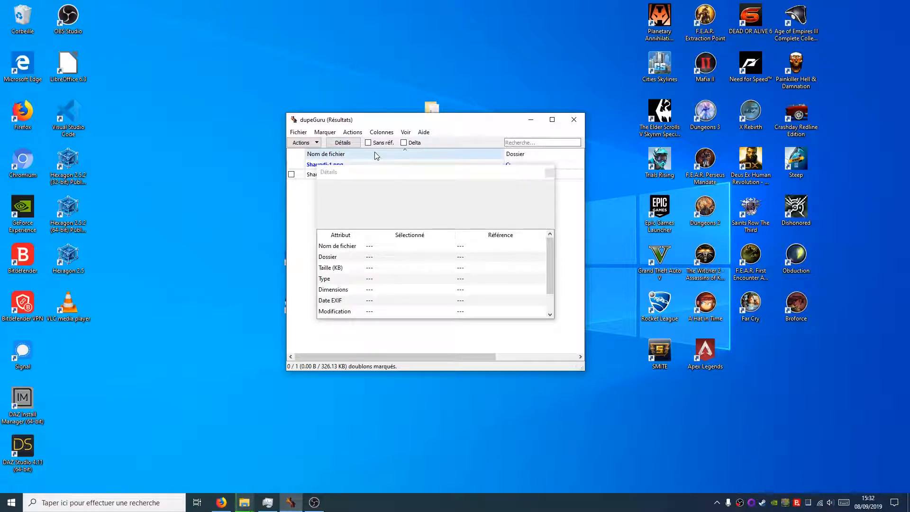
{"action": "left_click_drag", "start_coordinate": [379, 179], "coordinate": [384, 202]}
{"action": "left_click", "coordinate": [354, 165]}
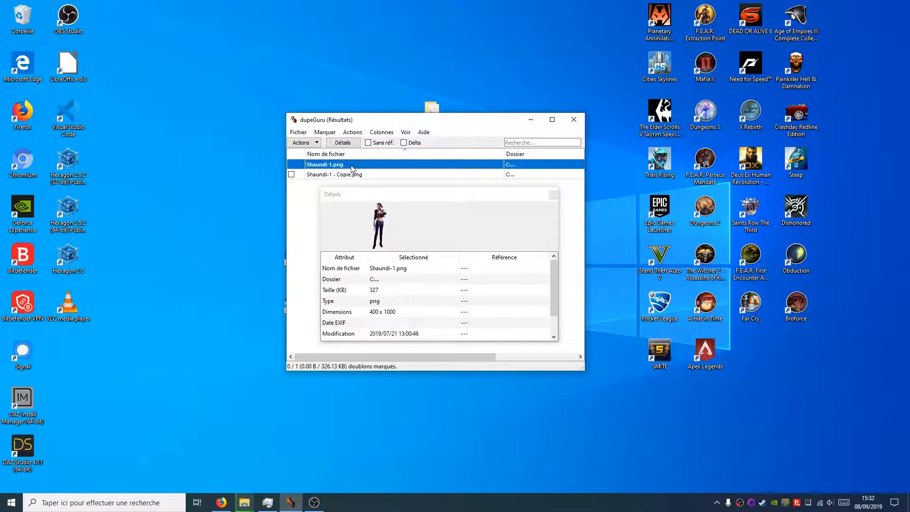
{"action": "left_click", "coordinate": [356, 175]}
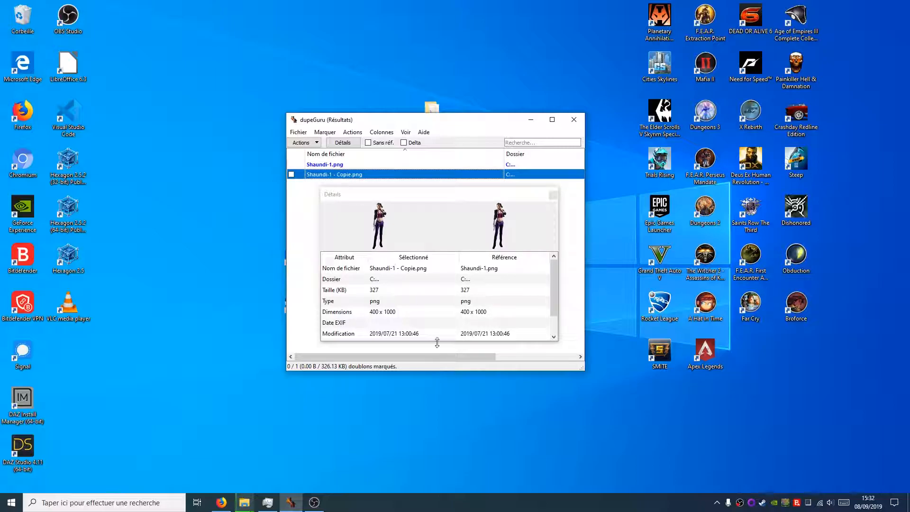
{"action": "scroll", "coordinate": [419, 307], "scroll_direction": "down", "scroll_amount": 1}
{"action": "scroll", "coordinate": [418, 307], "scroll_direction": "up", "scroll_amount": 1}
{"action": "left_click_drag", "start_coordinate": [459, 199], "coordinate": [441, 173]}
{"action": "scroll", "coordinate": [431, 262], "scroll_direction": "down", "scroll_amount": 1}
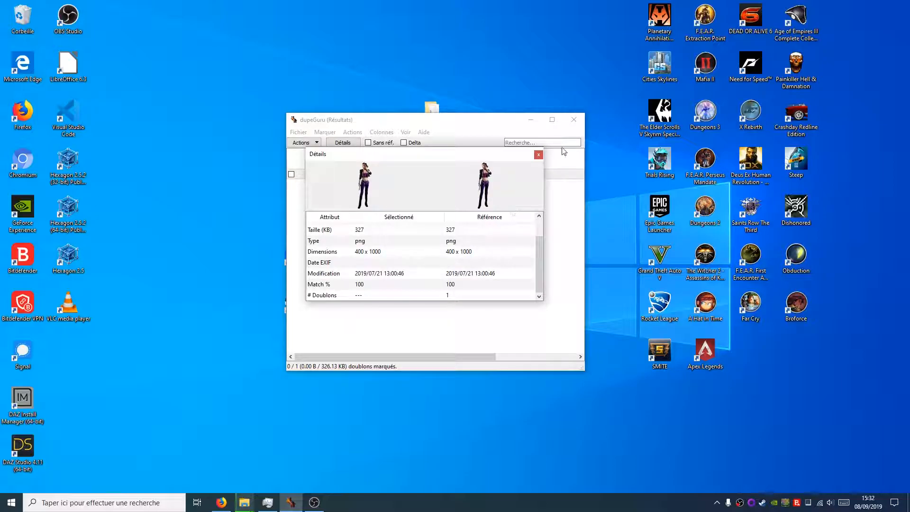
{"action": "left_click", "coordinate": [539, 155]}
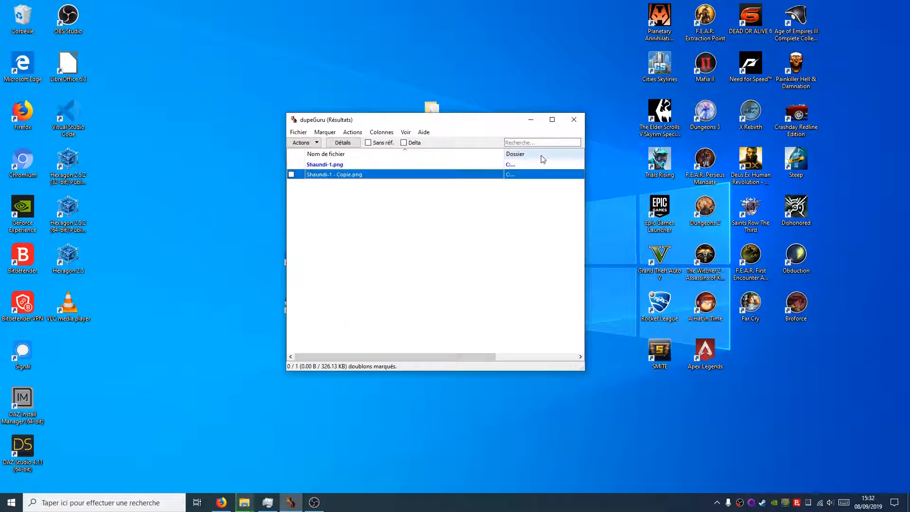
Mark Shaundi-1 - Copie.png and send it to the recycle bin without link replacement or direct deletion.
{"action": "left_click", "coordinate": [292, 175]}
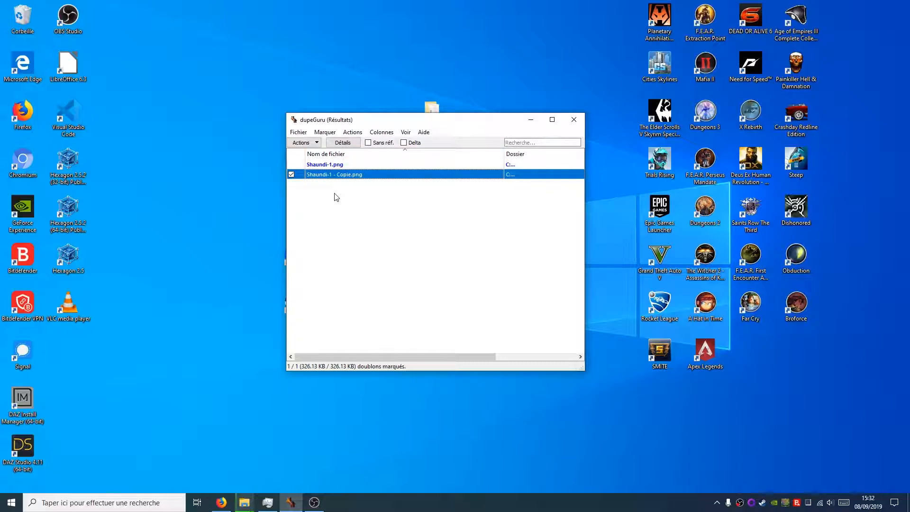
{"action": "left_click", "coordinate": [317, 143]}
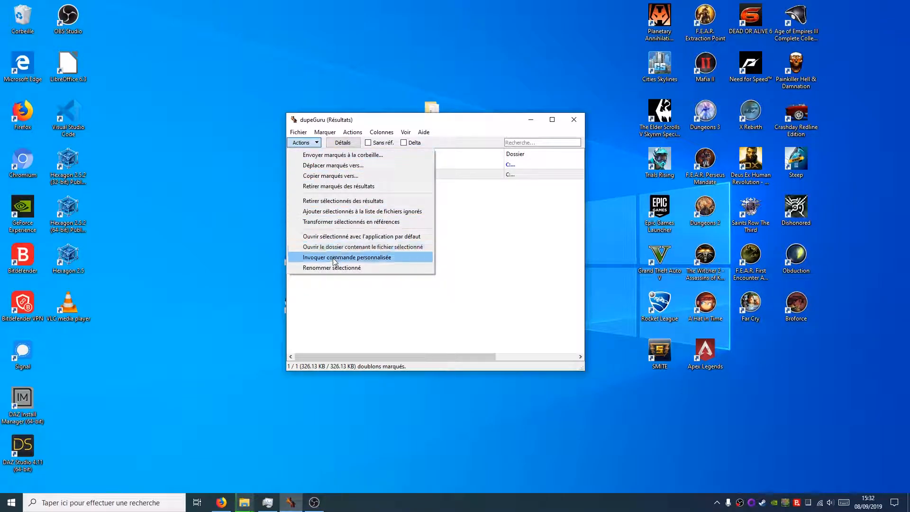
{"action": "left_click", "coordinate": [337, 156]}
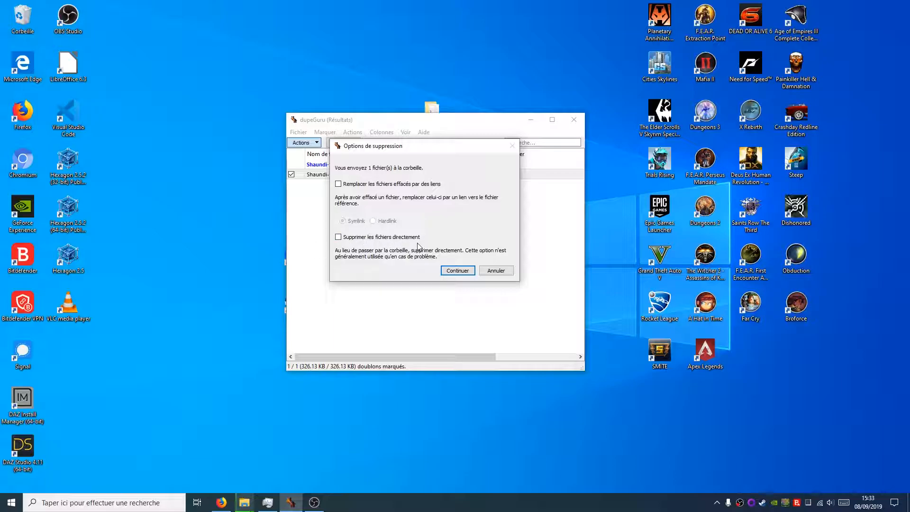
{"action": "left_click", "coordinate": [471, 273]}
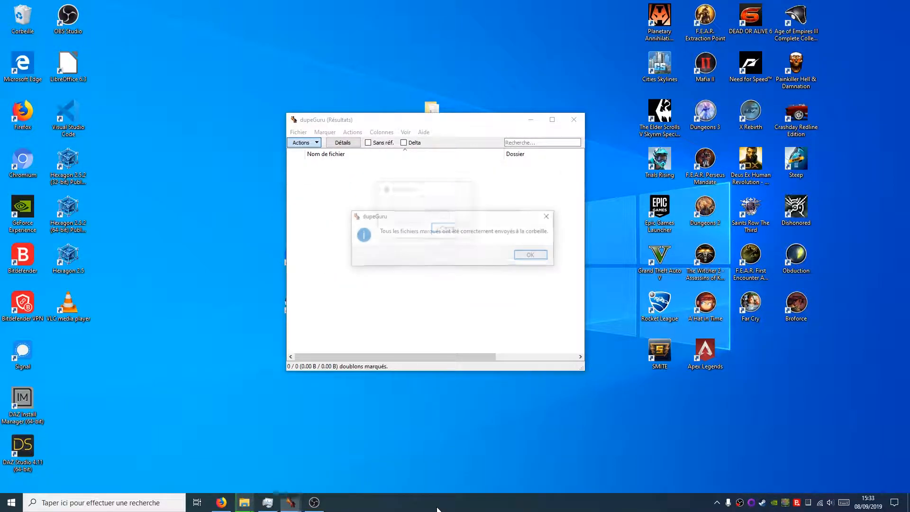
{"action": "left_click", "coordinate": [532, 257]}
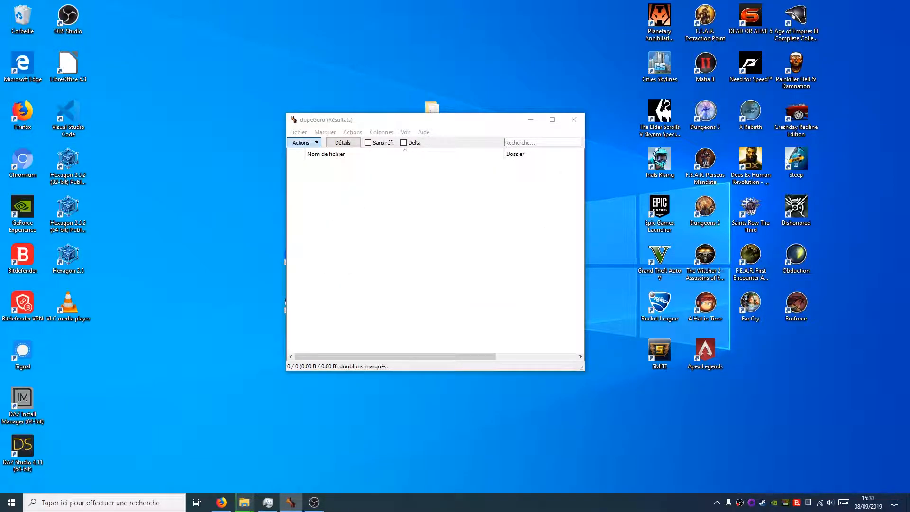